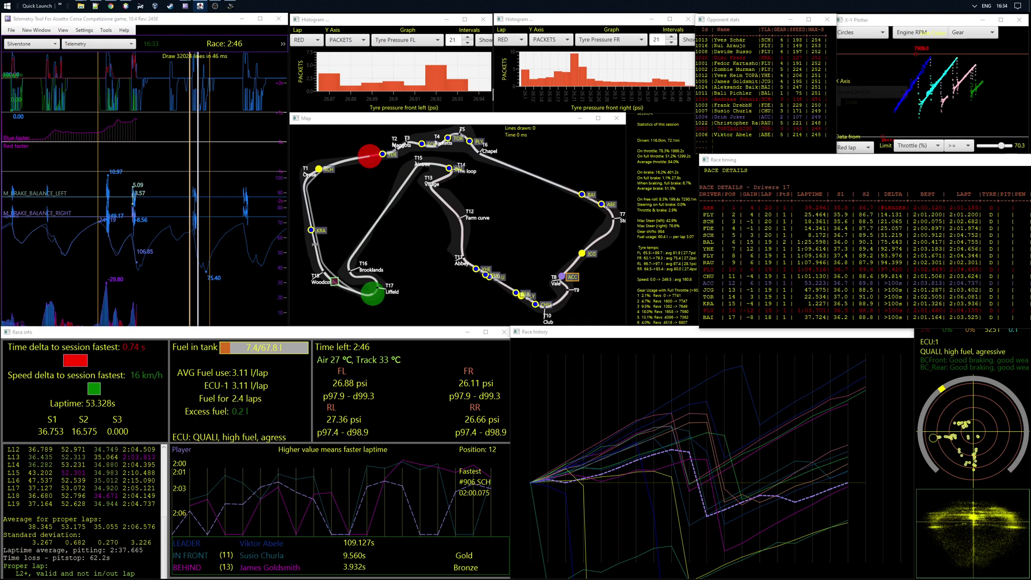
- Cycle focus between the track map, main telemetry window and race info panel
{"action": "left_click", "coordinate": [396, 170]}
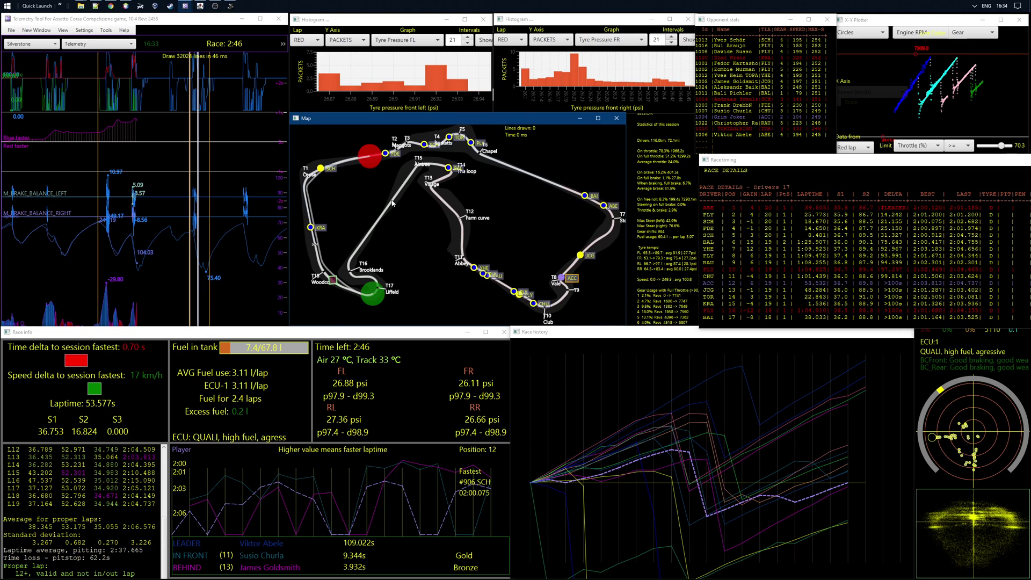
{"action": "left_click", "coordinate": [175, 112]}
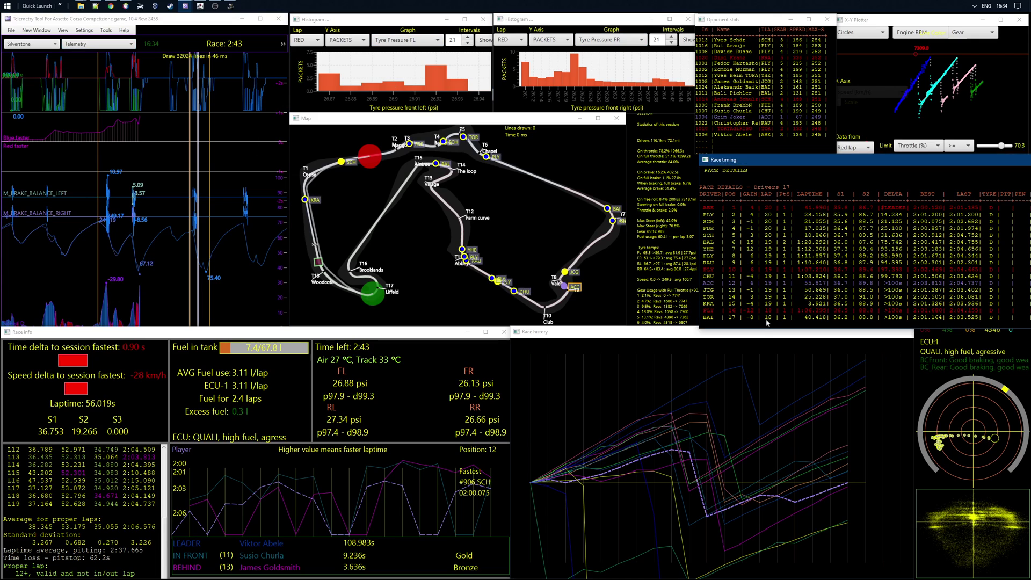
{"action": "left_click", "coordinate": [493, 451]}
{"action": "left_click", "coordinate": [579, 208]}
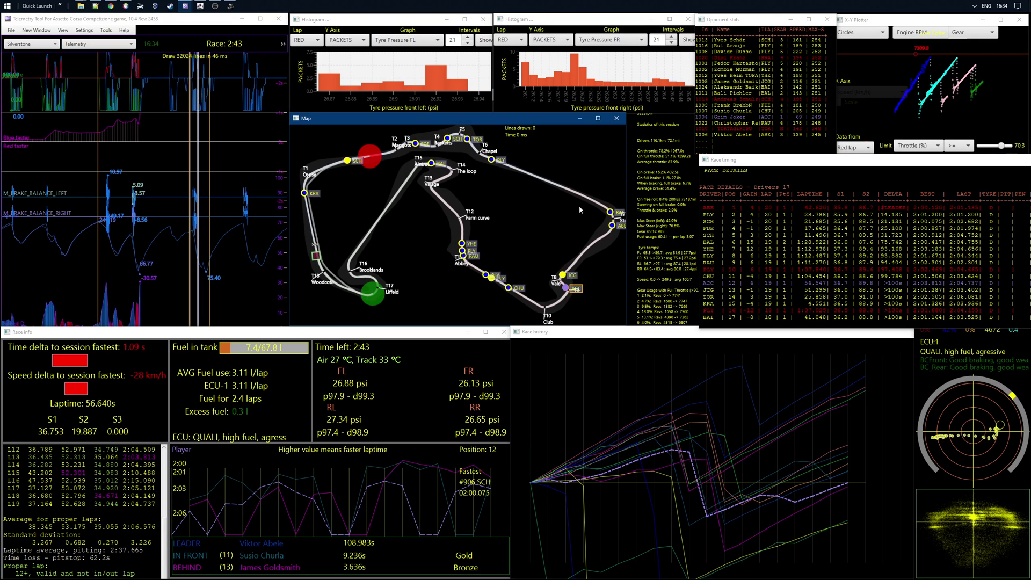
{"action": "left_click", "coordinate": [269, 107]}
- Bring the front-right tyre histogram, X-Y plotter, timing table, race history and race info forward
{"action": "left_click", "coordinate": [590, 69]}
{"action": "left_click", "coordinate": [842, 103]}
{"action": "left_click", "coordinate": [838, 225]}
{"action": "left_click", "coordinate": [672, 387]}
{"action": "left_click", "coordinate": [194, 480]}
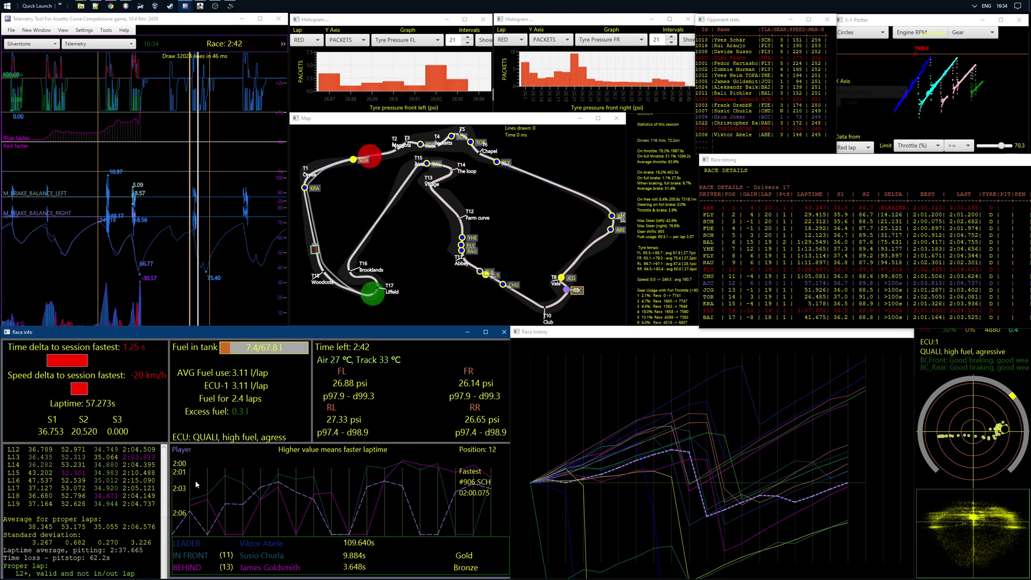
{"action": "left_click", "coordinate": [229, 280]}
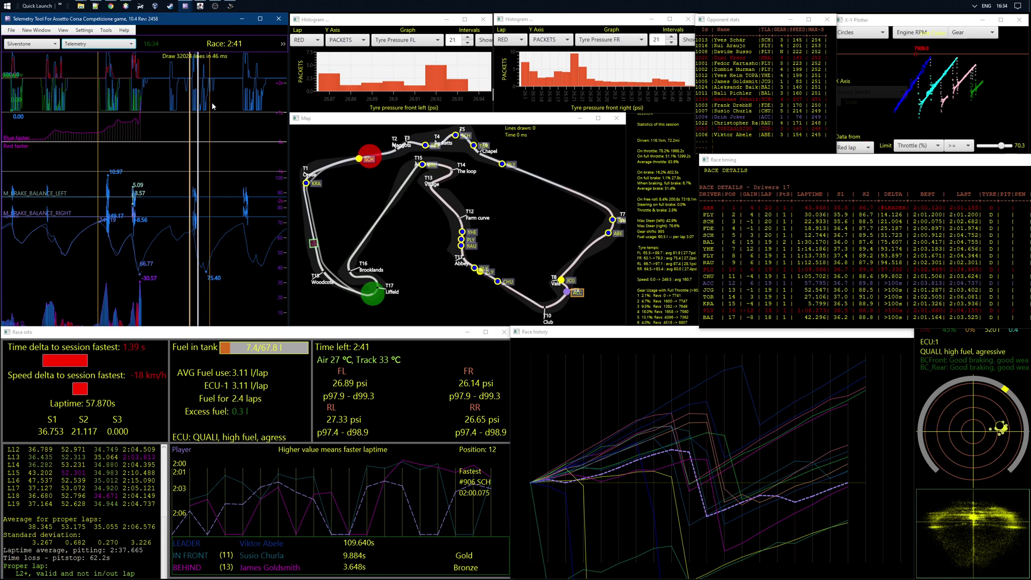
- Refocus the front-right histogram, X-Y plotter, track map, telemetry and race info windows
{"action": "left_click", "coordinate": [591, 100]}
{"action": "left_click", "coordinate": [853, 111]}
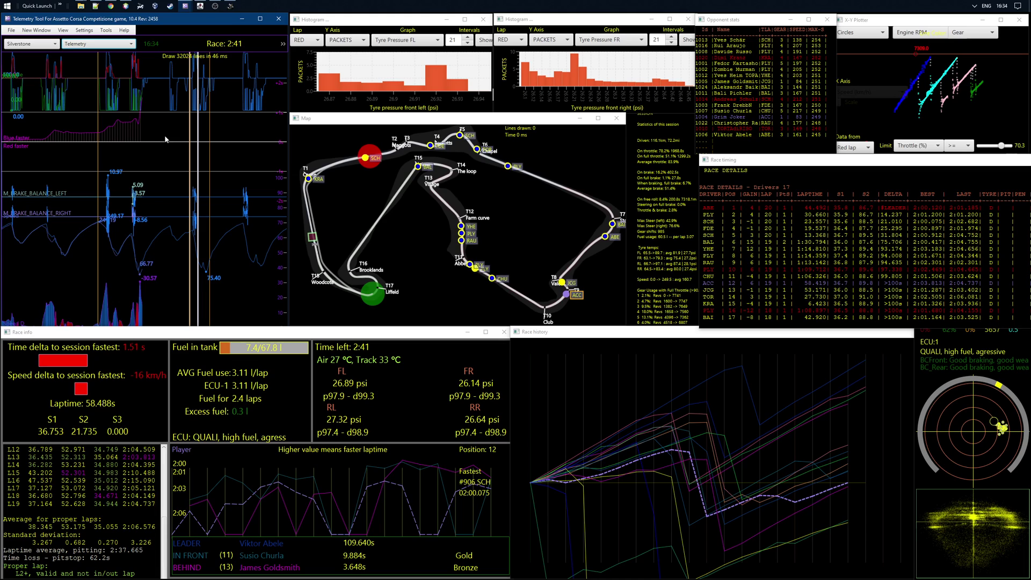
{"action": "left_click", "coordinate": [356, 133]}
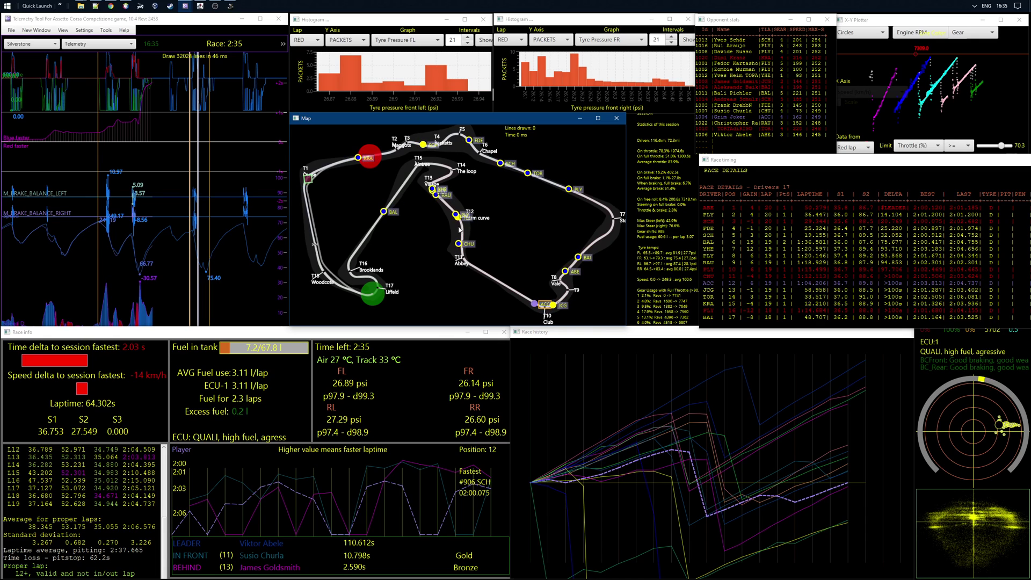
{"action": "left_click", "coordinate": [98, 135]}
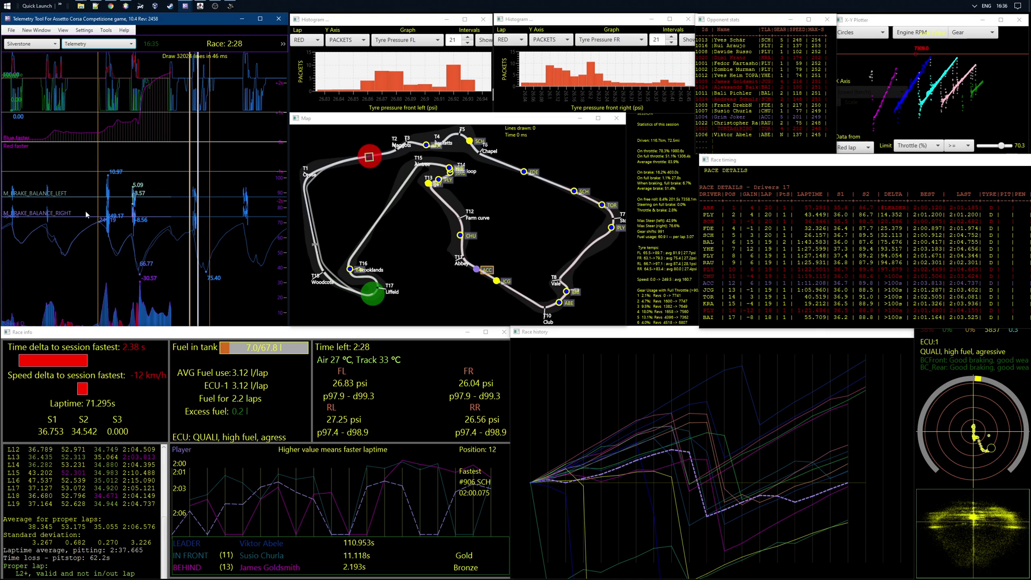
{"action": "left_click", "coordinate": [173, 363]}
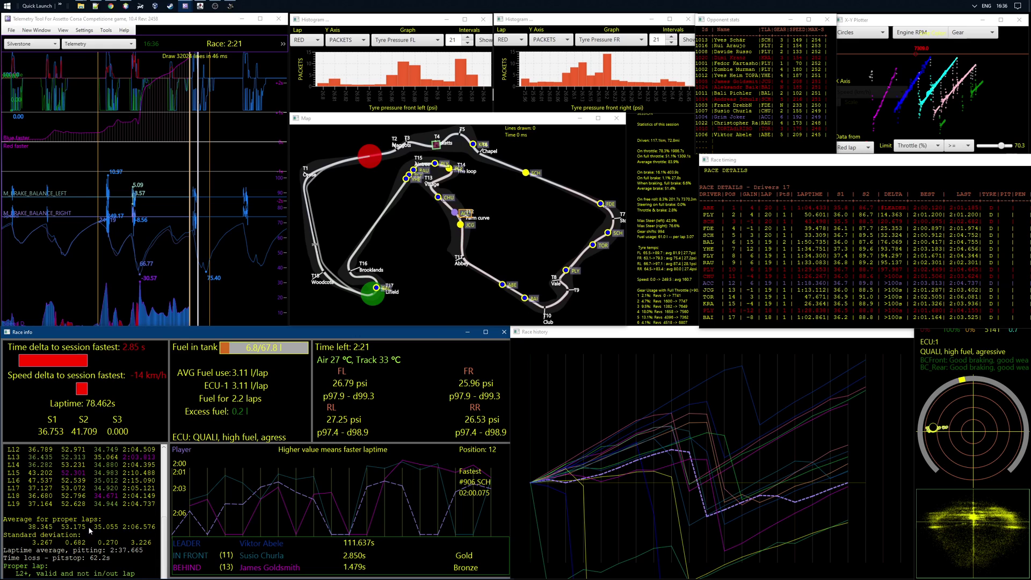
{"action": "left_click", "coordinate": [272, 288]}
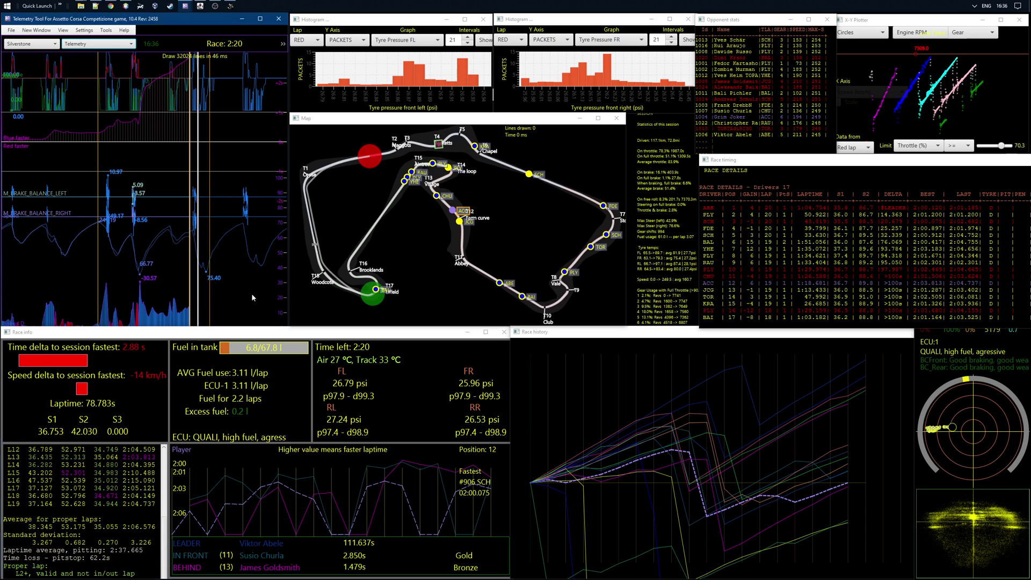
{"action": "left_click", "coordinate": [301, 266]}
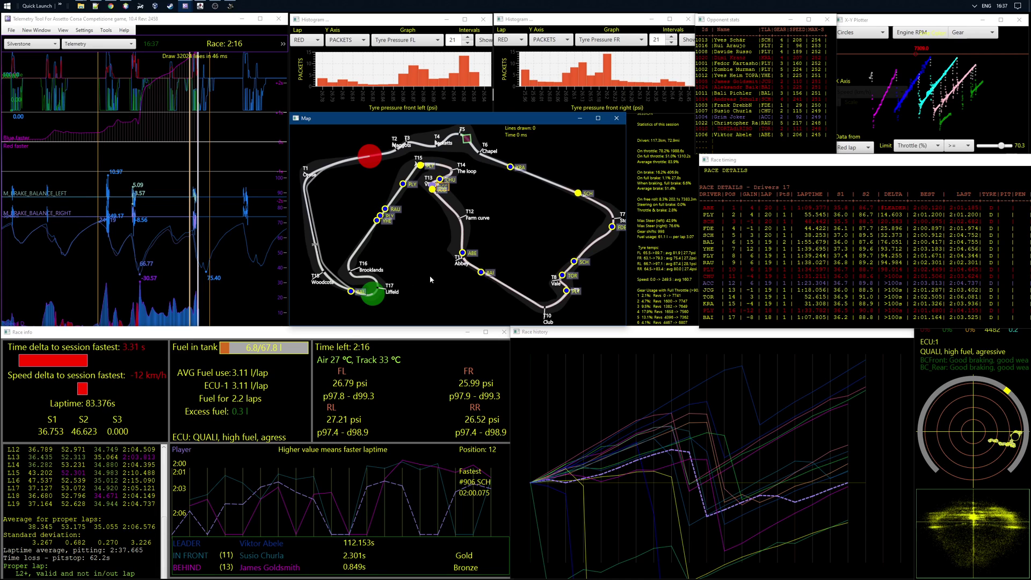
- Alternate between the front-left and front-right tyre pressure histograms
{"action": "left_click", "coordinate": [370, 97]}
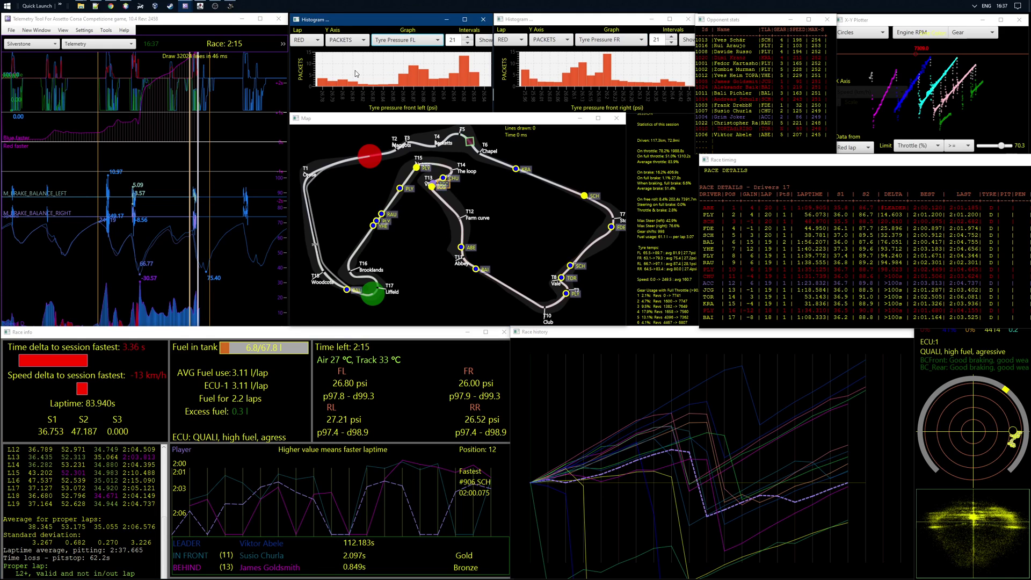
{"action": "left_click", "coordinate": [616, 78]}
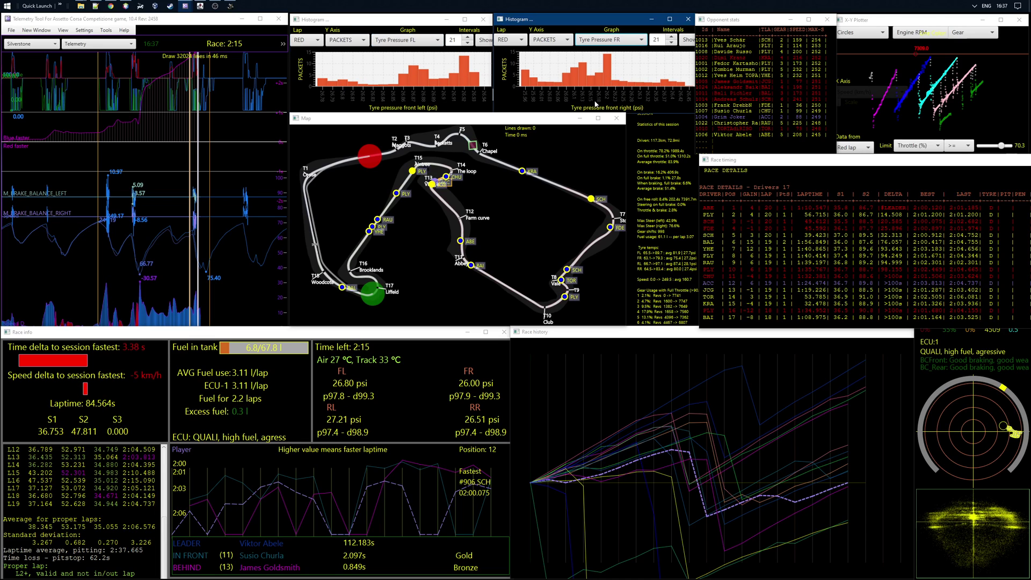
{"action": "left_click", "coordinate": [322, 90]}
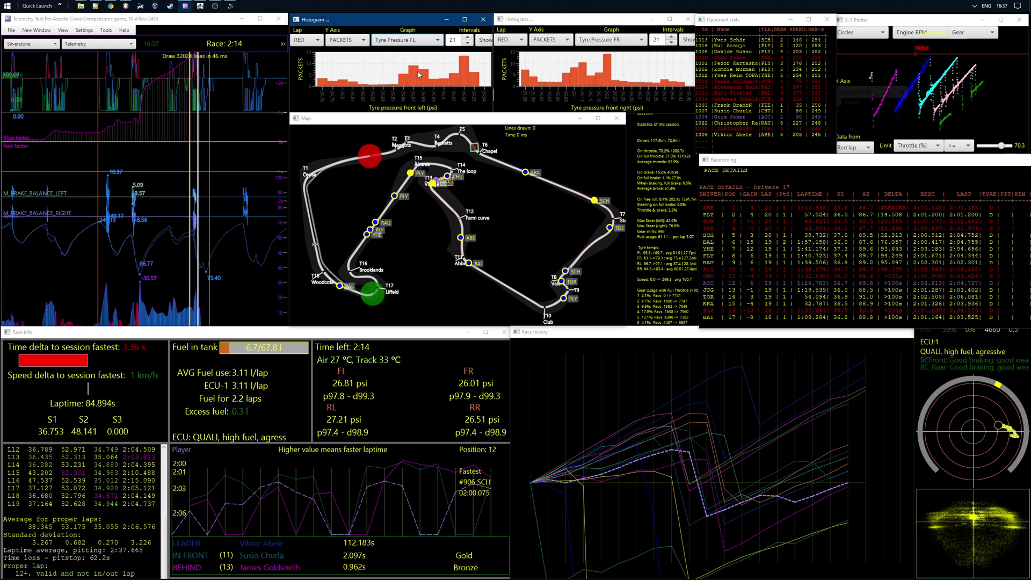
{"action": "left_click", "coordinate": [619, 85]}
{"action": "left_click", "coordinate": [416, 86]}
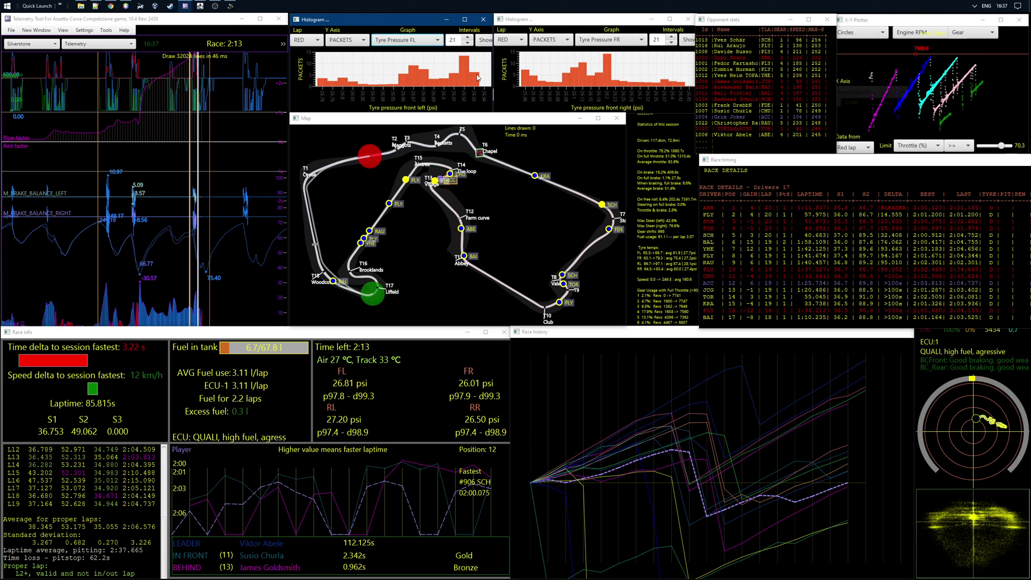
{"action": "left_click", "coordinate": [616, 77]}
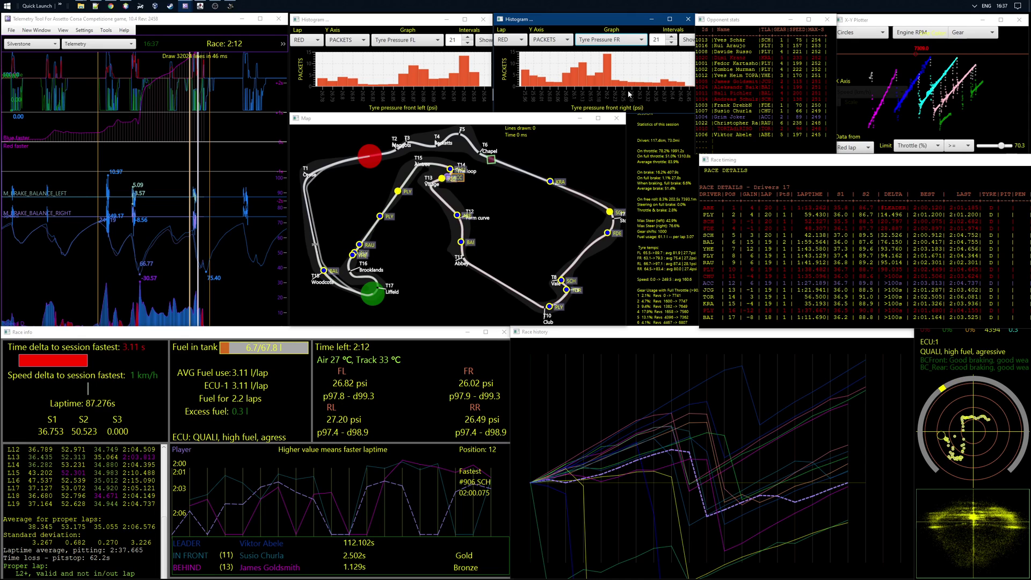
- Check the session statistics beside the map, the race timing table and the opponent stats
{"action": "left_click", "coordinate": [656, 172]}
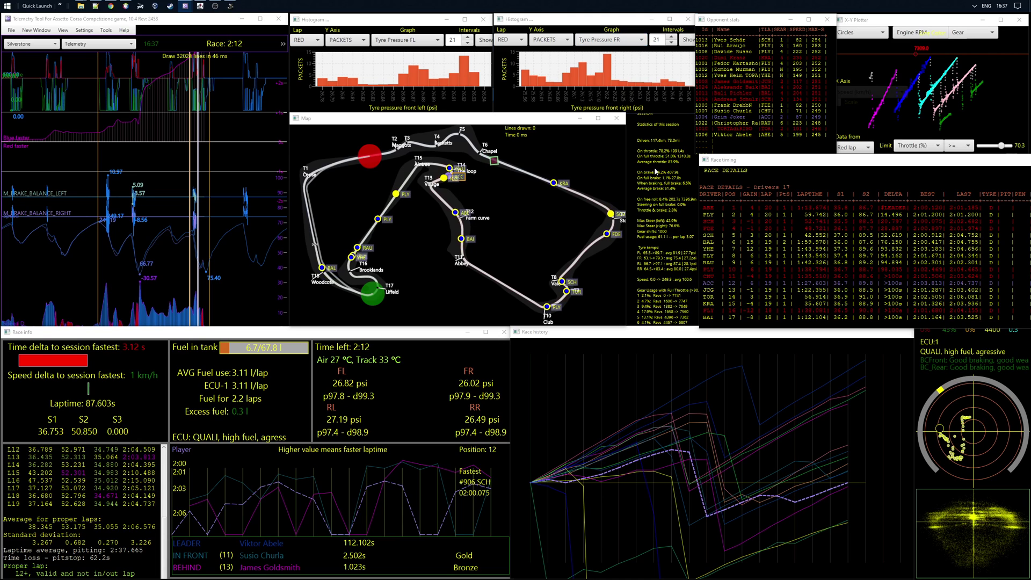
{"action": "left_click", "coordinate": [706, 286]}
{"action": "left_click", "coordinate": [675, 141]}
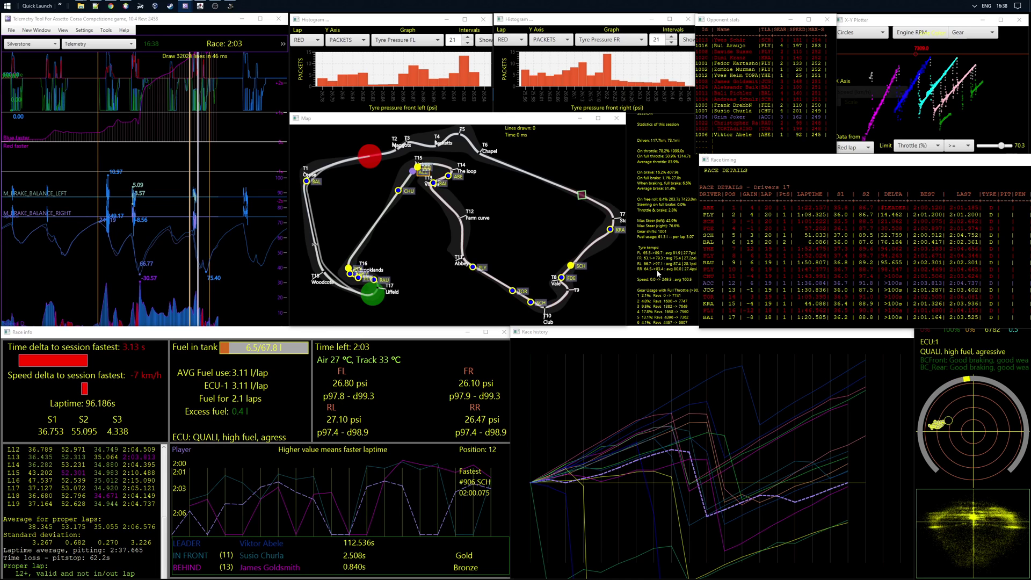
{"action": "left_click", "coordinate": [729, 48]}
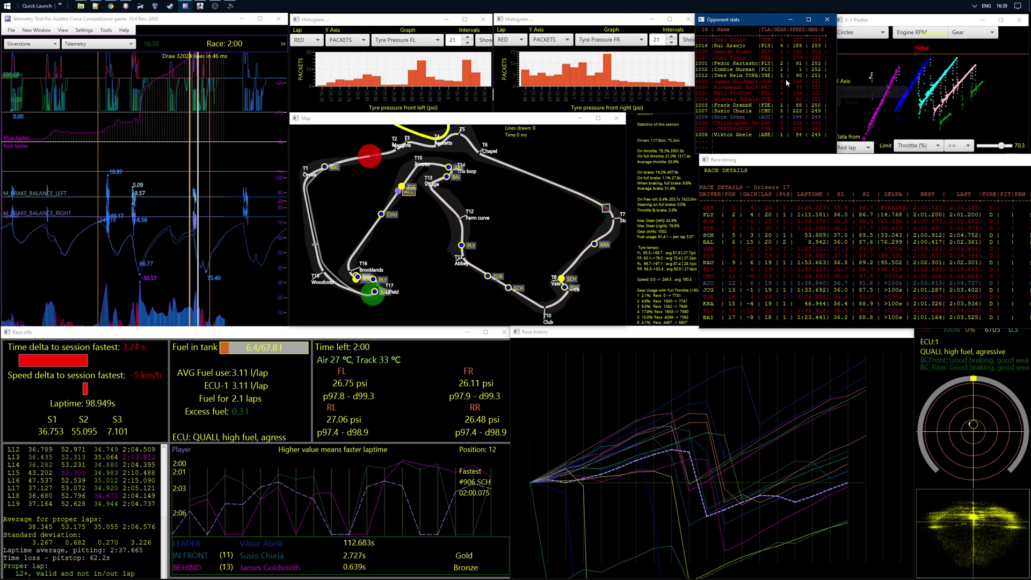
- View the RPM-gear plot, timing table and race history, then enlarge and close the friction-circle scatter
{"action": "left_click", "coordinate": [881, 78]}
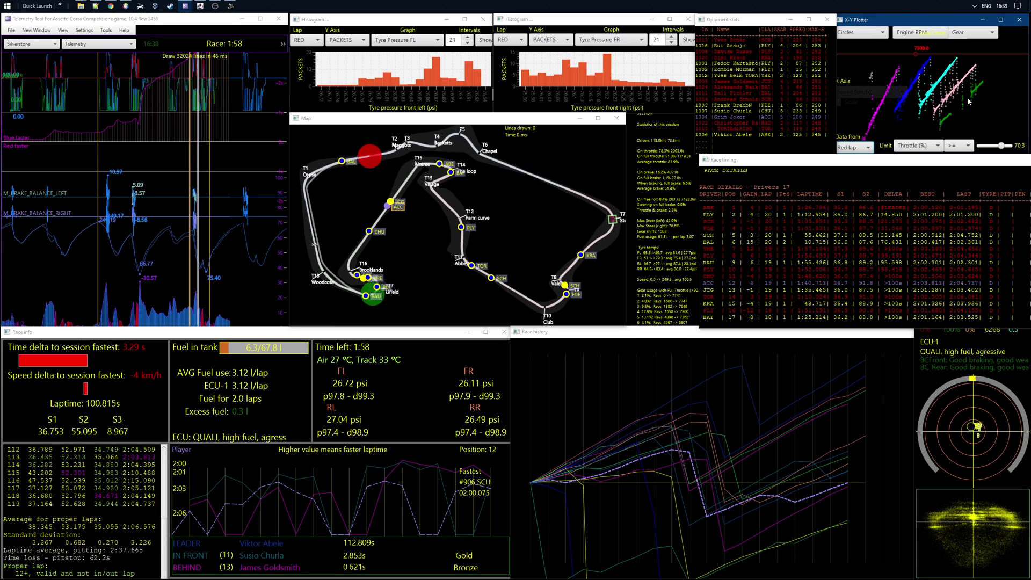
{"action": "left_click", "coordinate": [793, 234]}
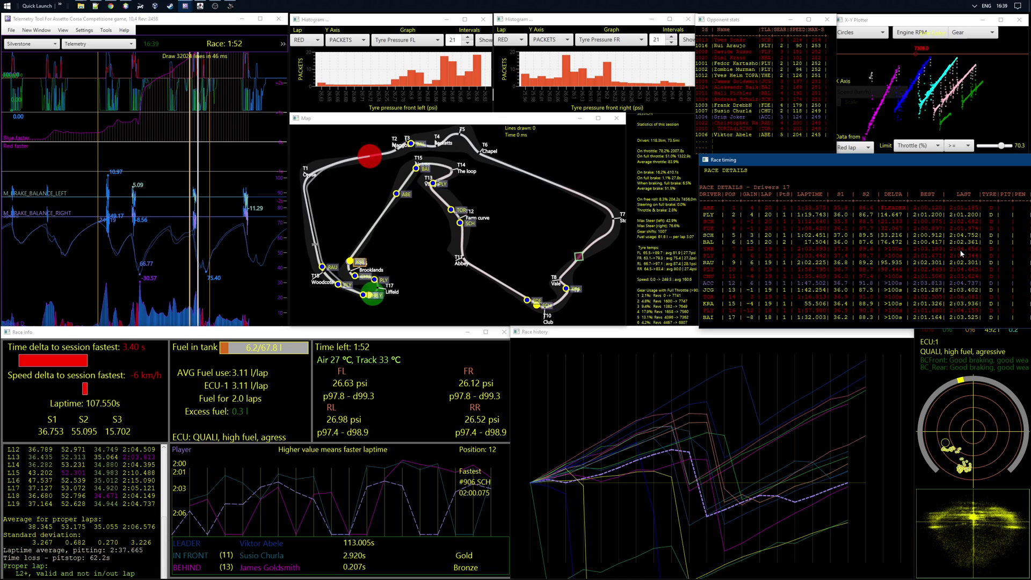
{"action": "left_click", "coordinate": [862, 439]}
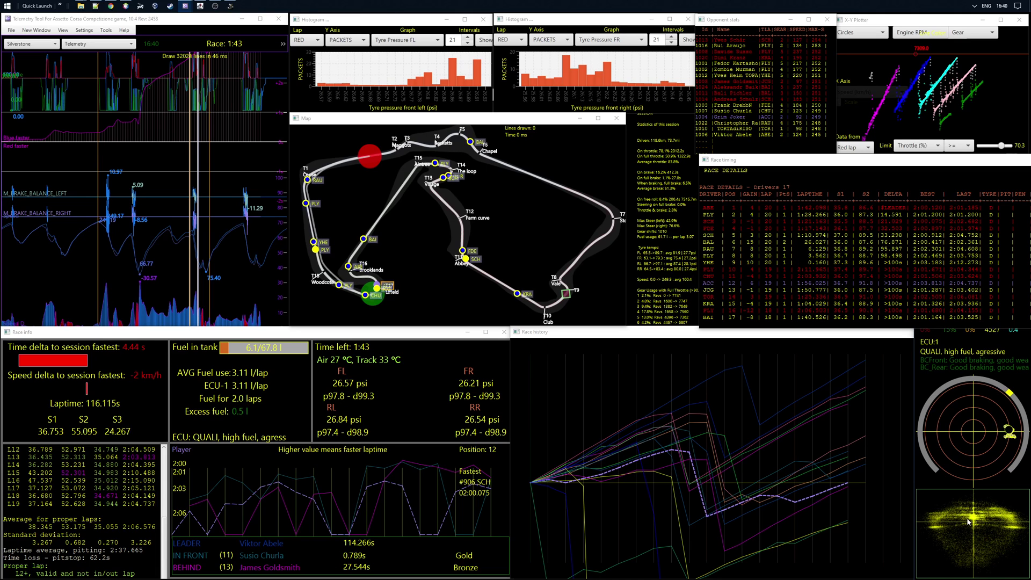
{"action": "double_click", "coordinate": [969, 521]}
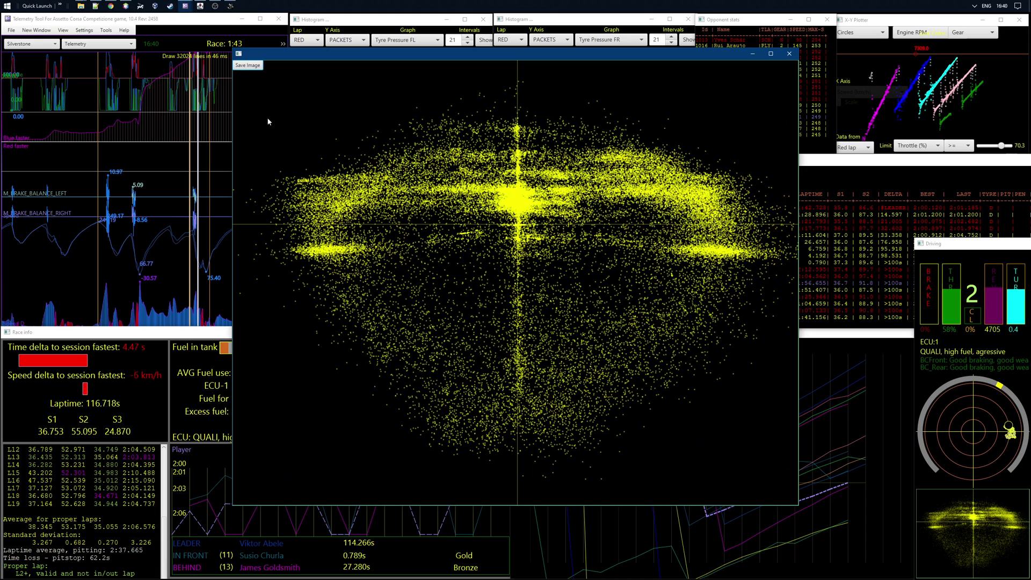
{"action": "left_click", "coordinate": [789, 54]}
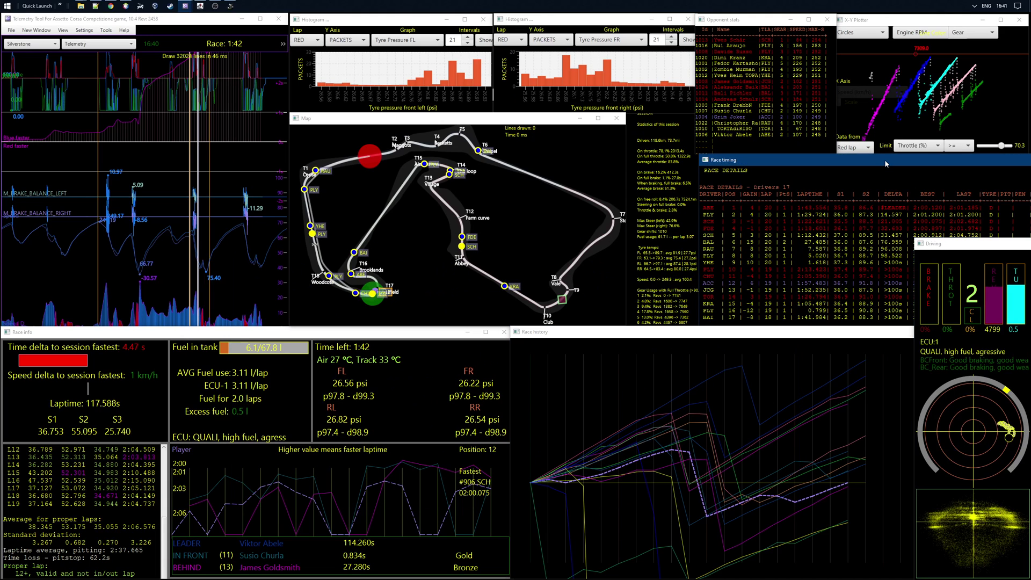
- Raise the race timing table over the Driving panel, then move through the map, telemetry, race history and race info
{"action": "left_click", "coordinate": [934, 194]}
{"action": "left_click", "coordinate": [495, 203]}
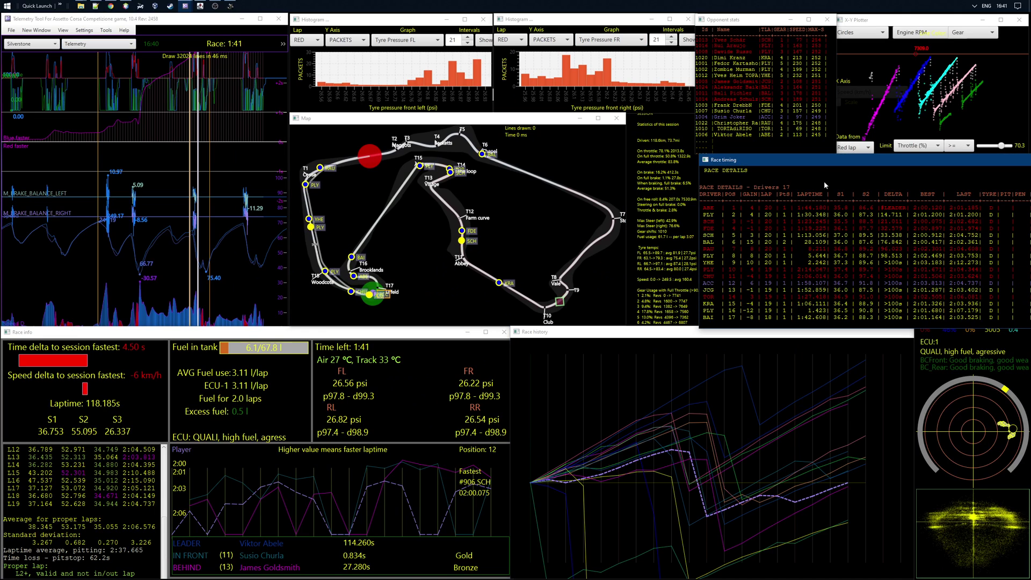
{"action": "left_click", "coordinate": [180, 215]}
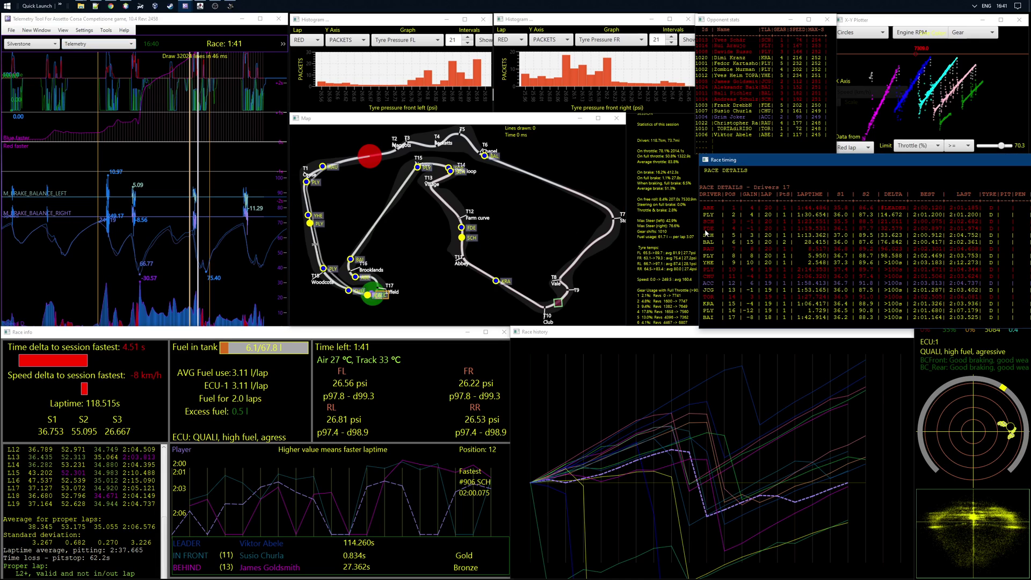
{"action": "left_click", "coordinate": [669, 438]}
{"action": "left_click", "coordinate": [368, 465]}
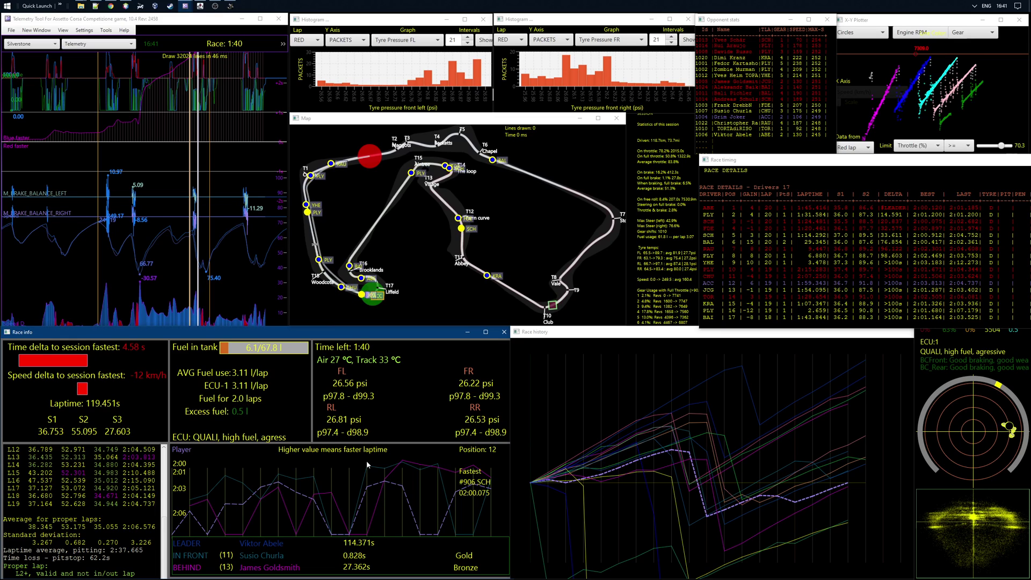
{"action": "left_click", "coordinate": [432, 298]}
{"action": "left_click", "coordinate": [376, 407]}
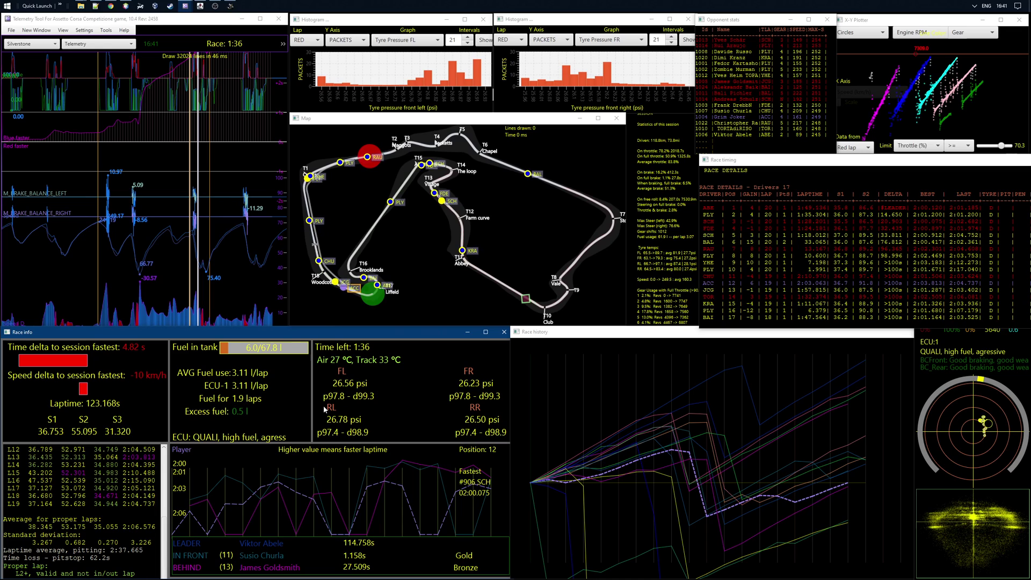
{"action": "left_click", "coordinate": [215, 6]}
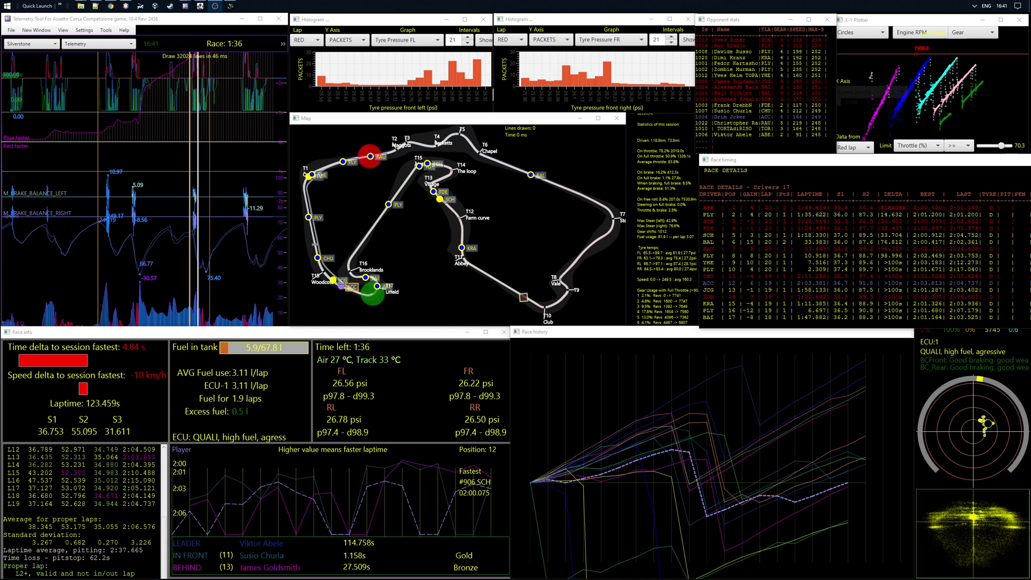